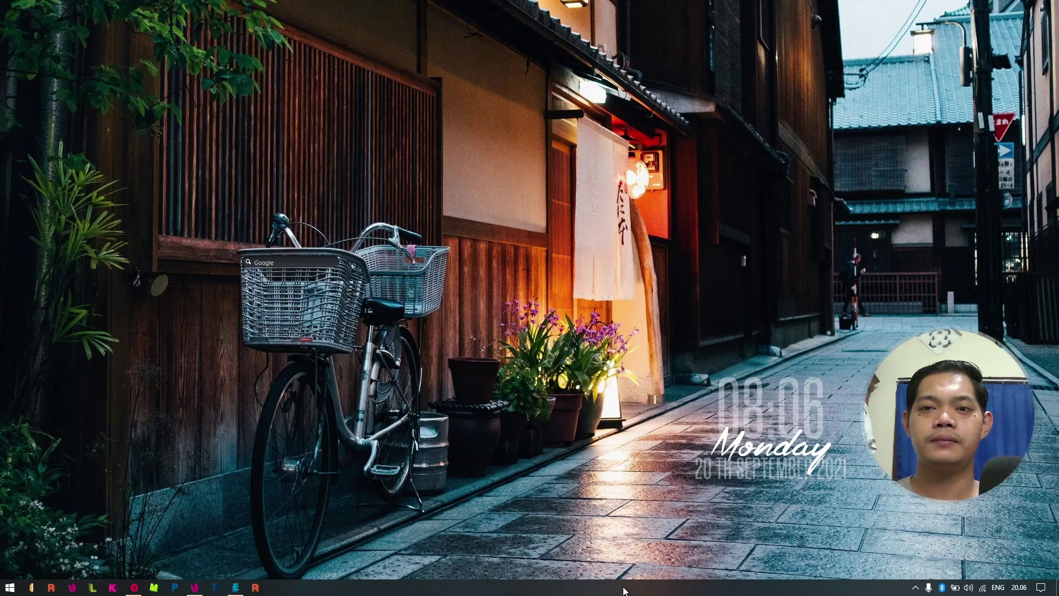
# Step: Open Task Manager and look through the list of running processes
pyautogui.rightClick(624, 591)
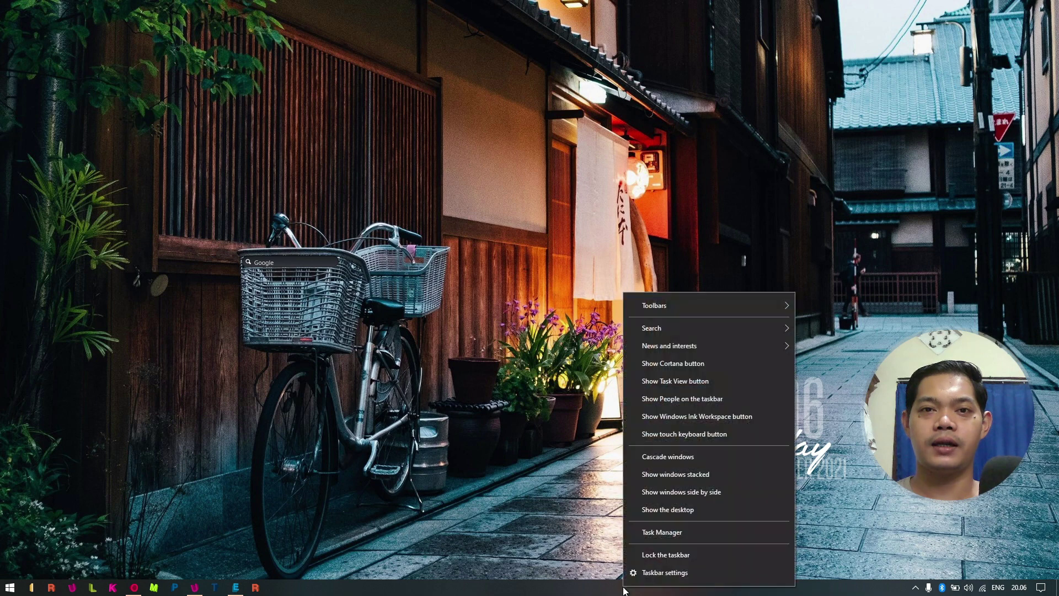
pyautogui.click(714, 535)
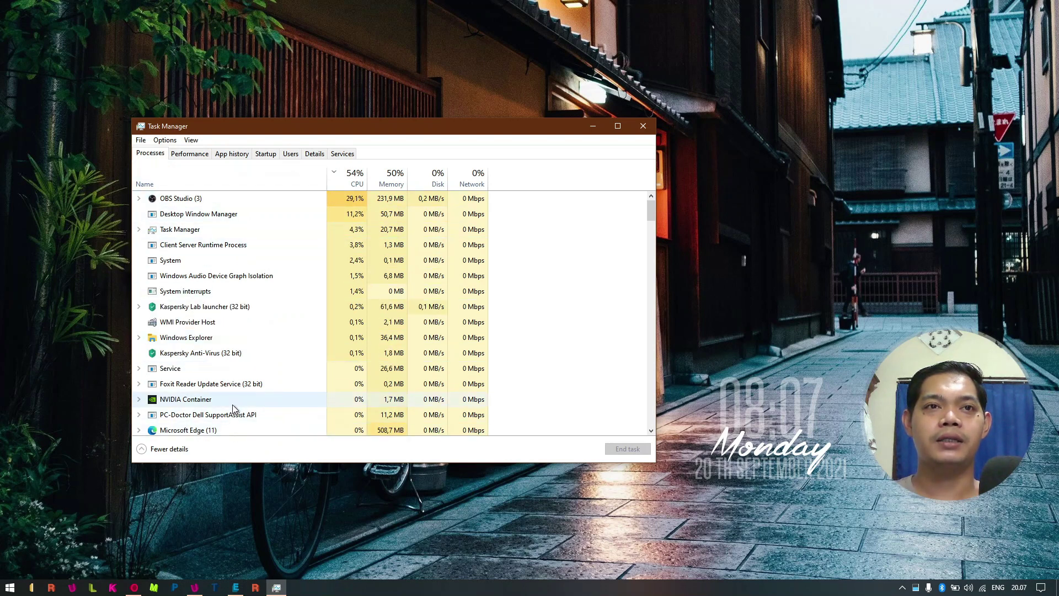
pyautogui.scroll(-1, 236, 389)
pyautogui.scroll(-1, 236, 389)
pyautogui.scroll(1, 249, 379)
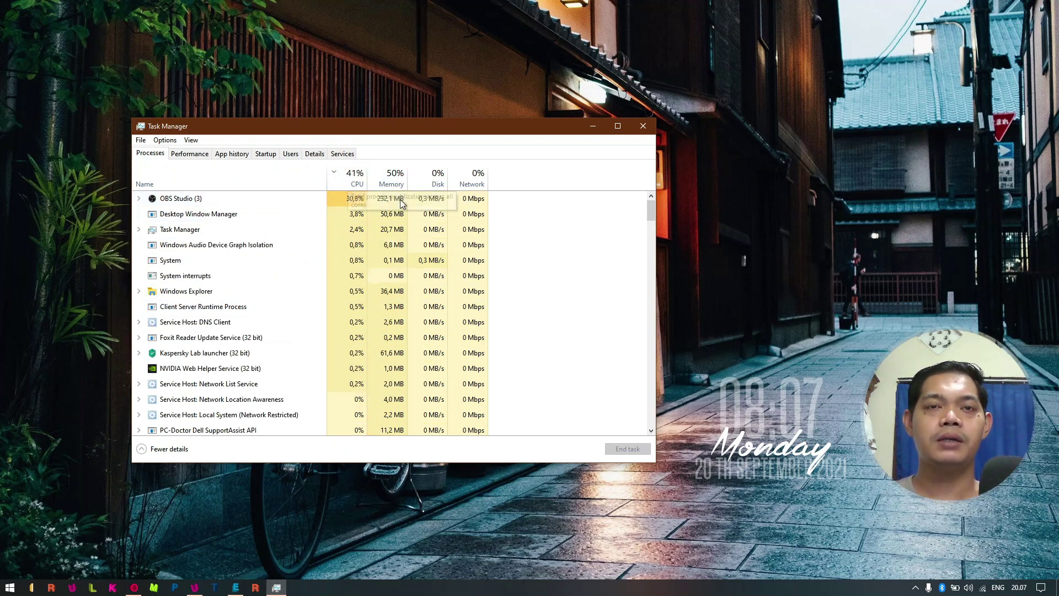
# Step: Sort the processes by CPU usage, highest first, and select OBS Studio
pyautogui.click(353, 177)
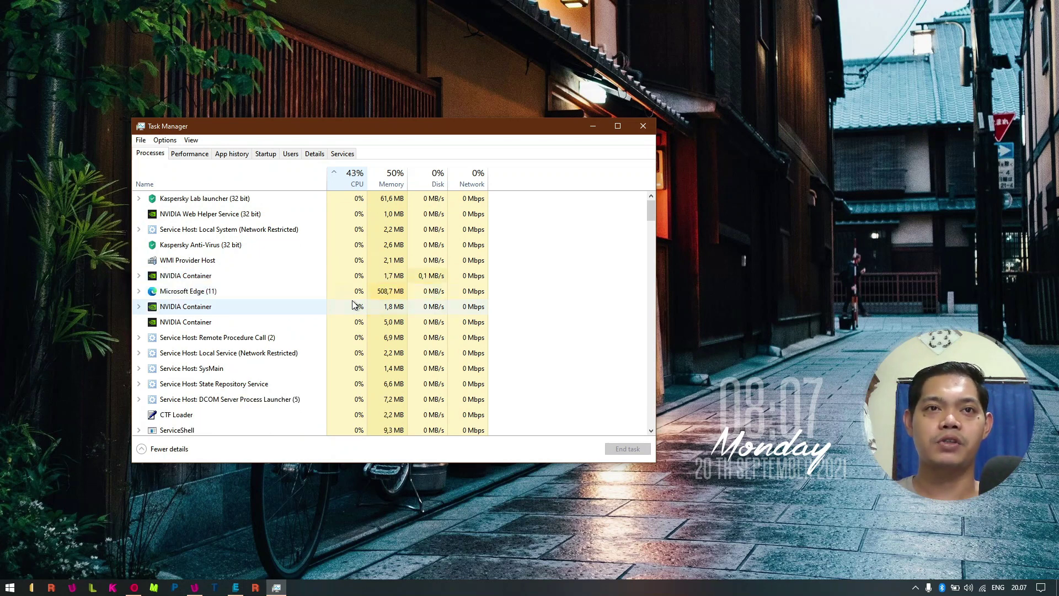
pyautogui.click(348, 181)
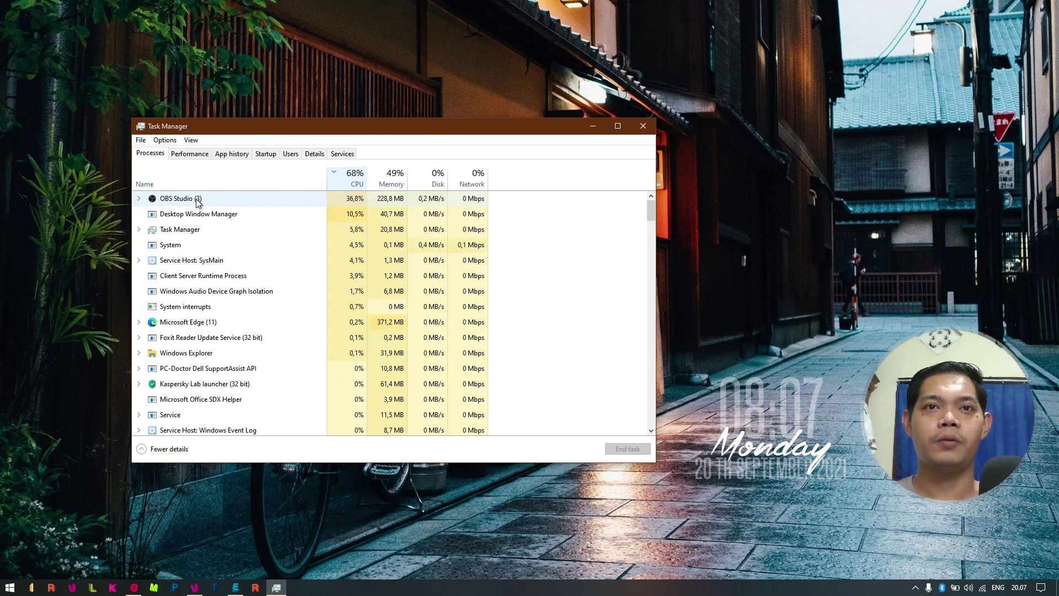
pyautogui.click(264, 202)
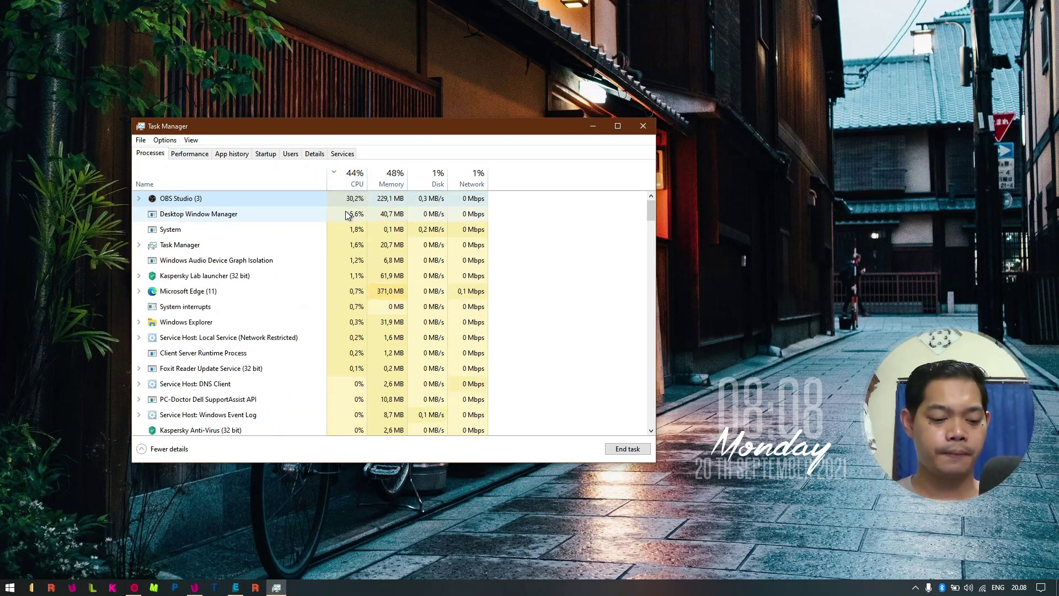
# Step: Launch Photoshop by running the command "photoshop"
pyautogui.press('super+r')
pyautogui.write('p')
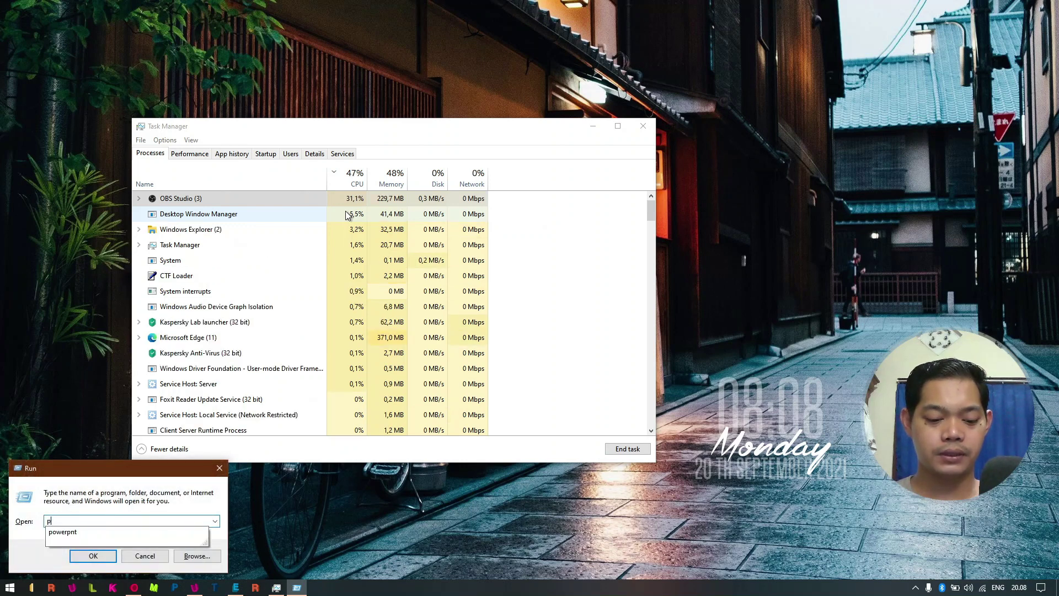
pyautogui.write('o')
pyautogui.press('BackSpace')
pyautogui.write('ho')
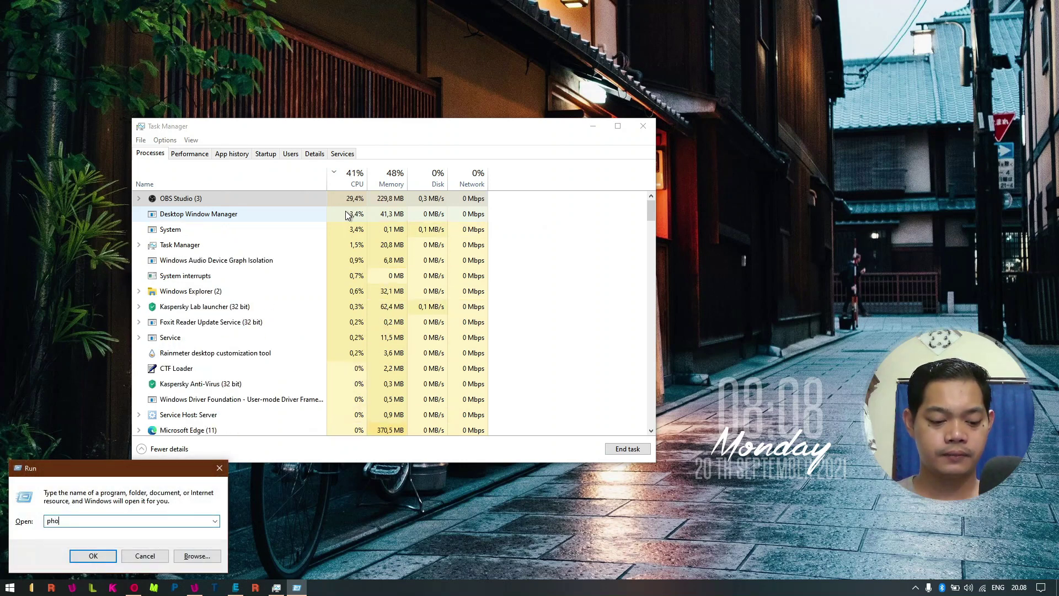
pyautogui.write('t')
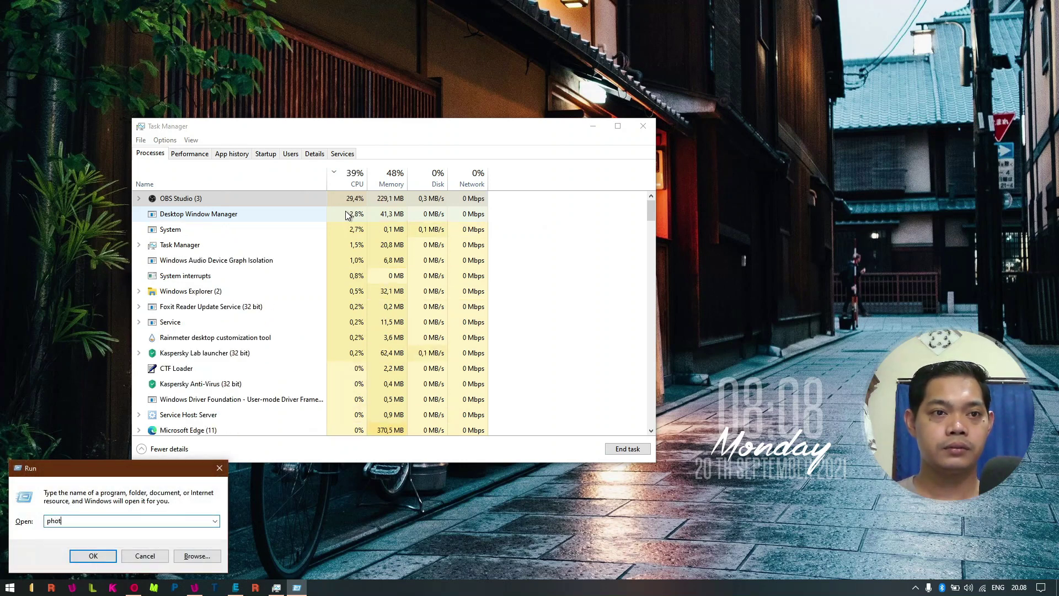
pyautogui.write('sohop')
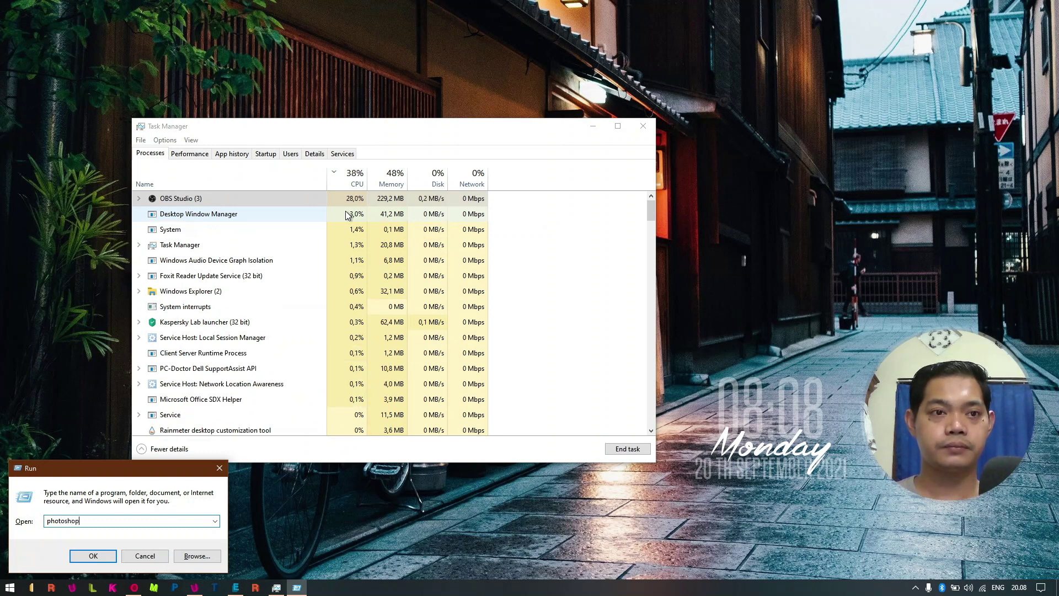
pyautogui.press('Return')
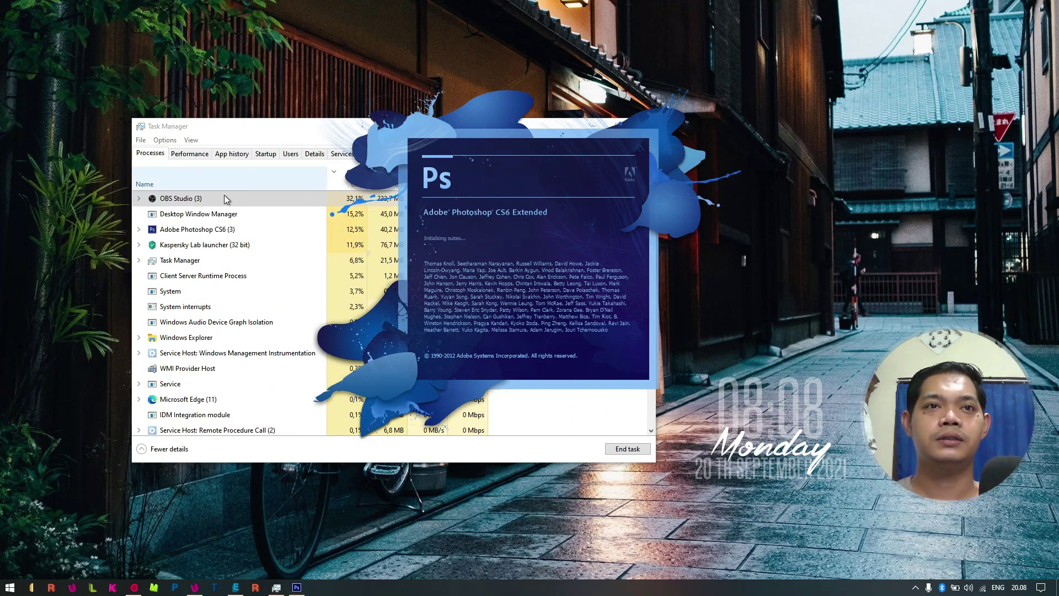
# Step: Switch back to Task Manager, find Adobe Photoshop CS6 among the processes and end its task
pyautogui.click(306, 132)
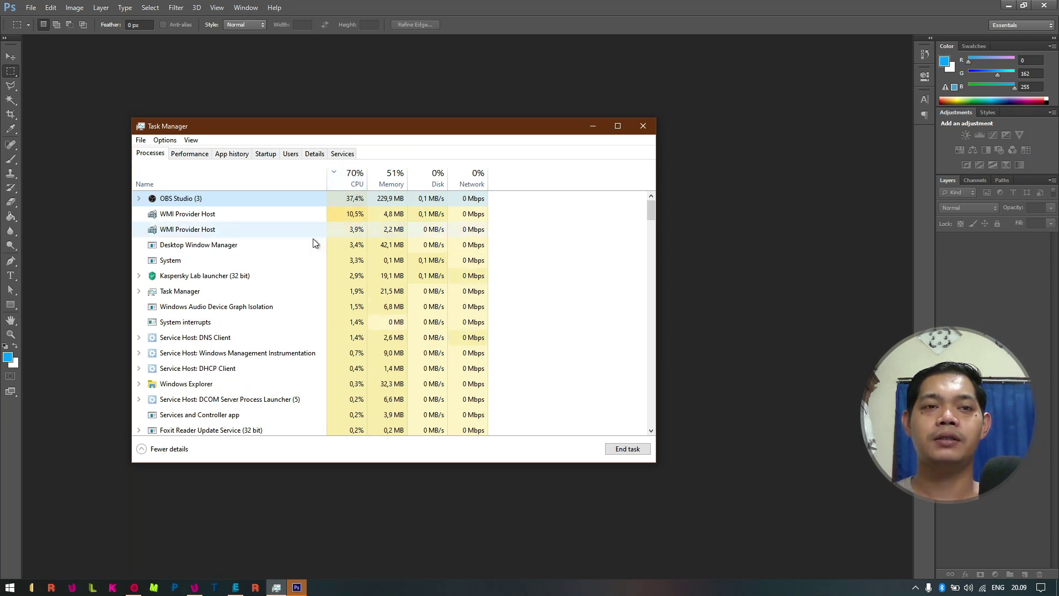
pyautogui.scroll(-3, 310, 264)
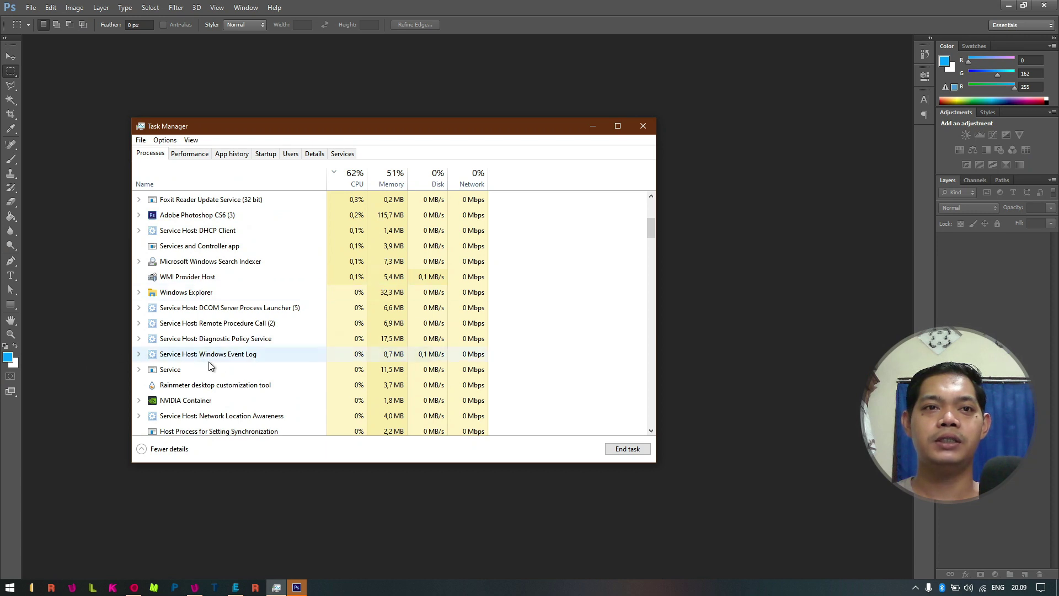
pyautogui.click(211, 246)
pyautogui.scroll(5, 261, 324)
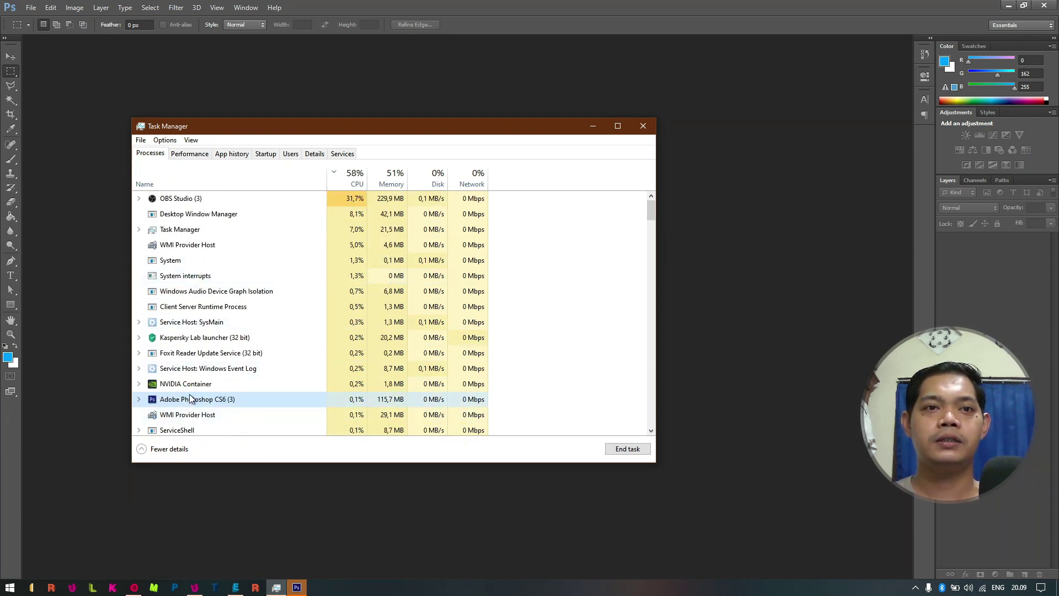
pyautogui.click(194, 375)
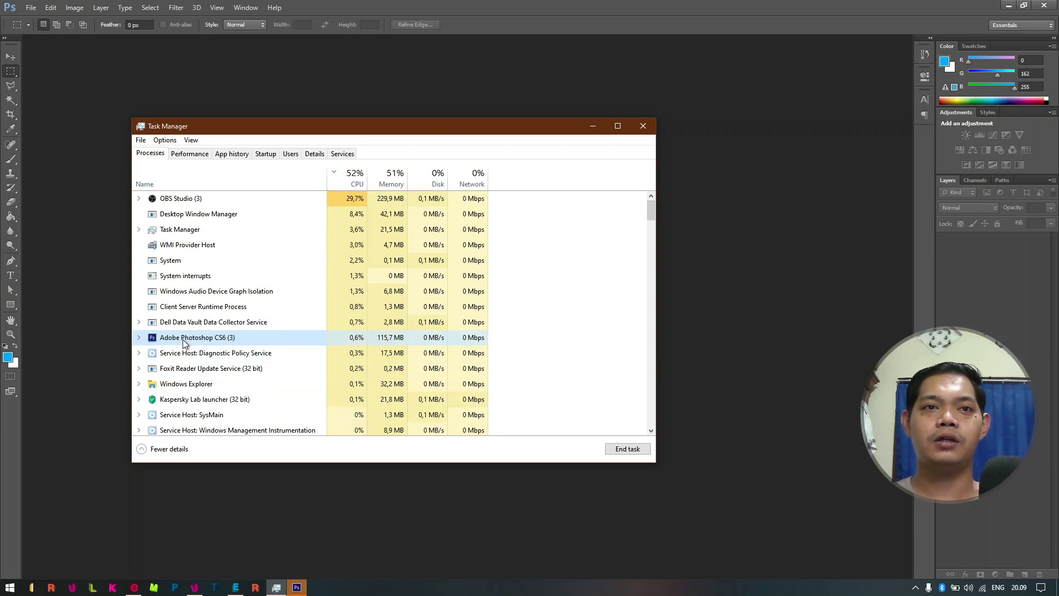
pyautogui.click(644, 451)
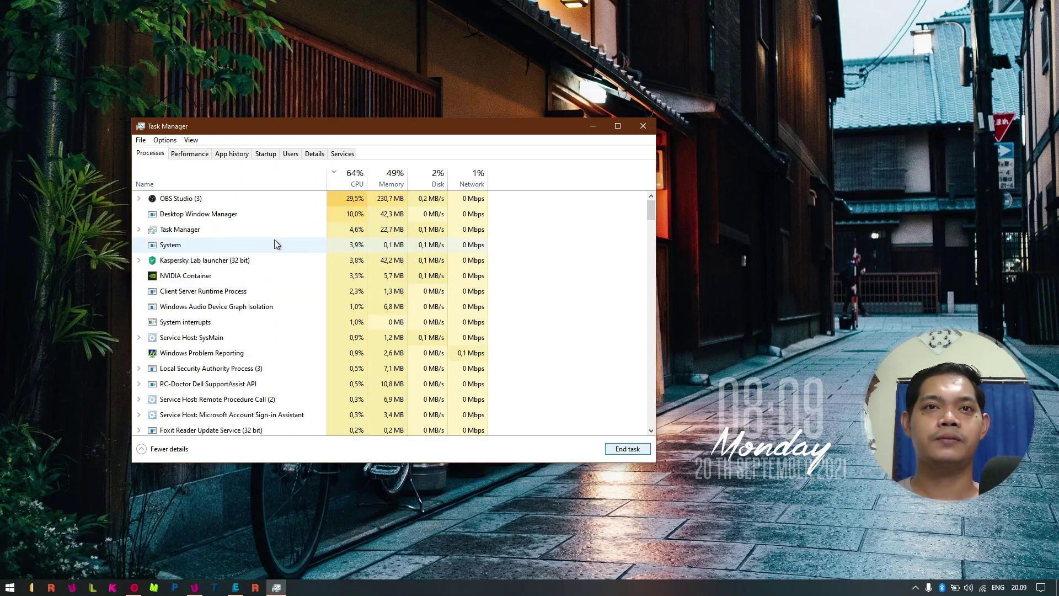
# Step: Sort the processes by memory usage, highest first
pyautogui.click(398, 182)
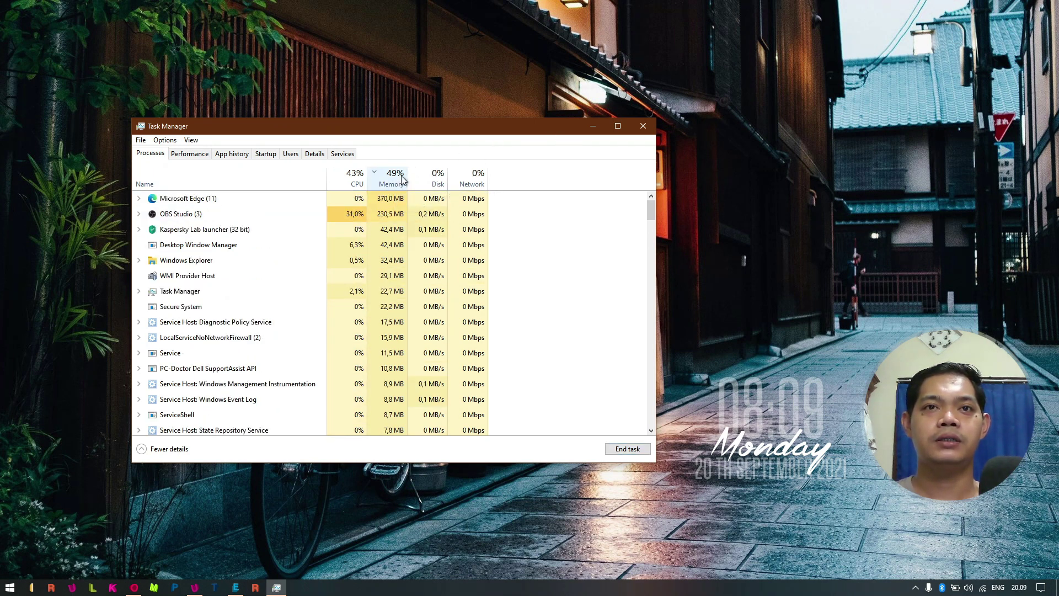
pyautogui.click(401, 180)
pyautogui.click(401, 180)
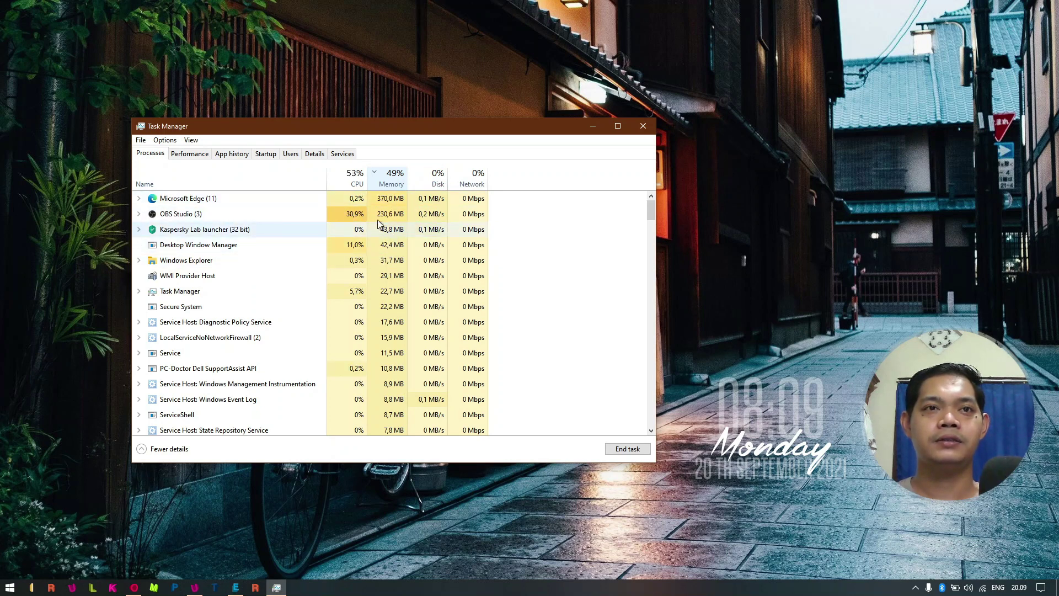
# Step: Examine the actions available for Microsoft Edge and look through the processes that use the most memory
pyautogui.rightClick(208, 201)
pyautogui.rightClick(188, 200)
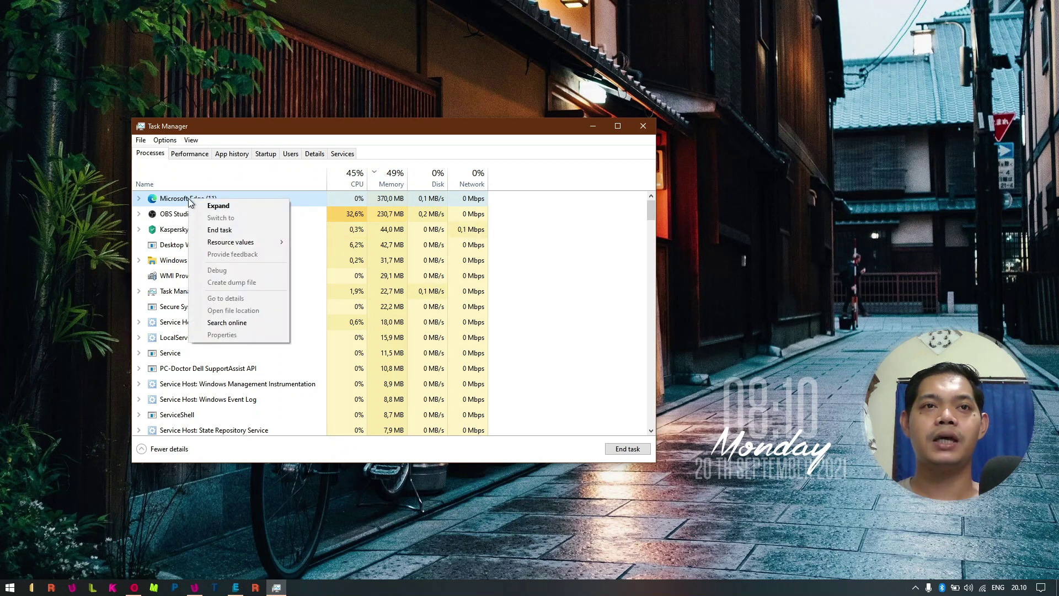
pyautogui.press('Escape')
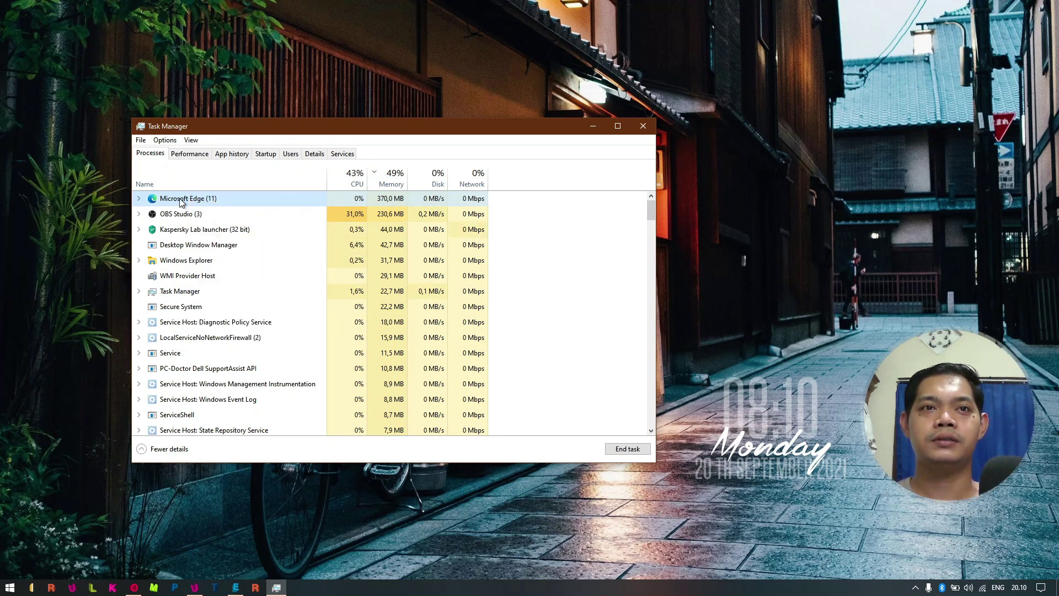
pyautogui.scroll(-3, 218, 428)
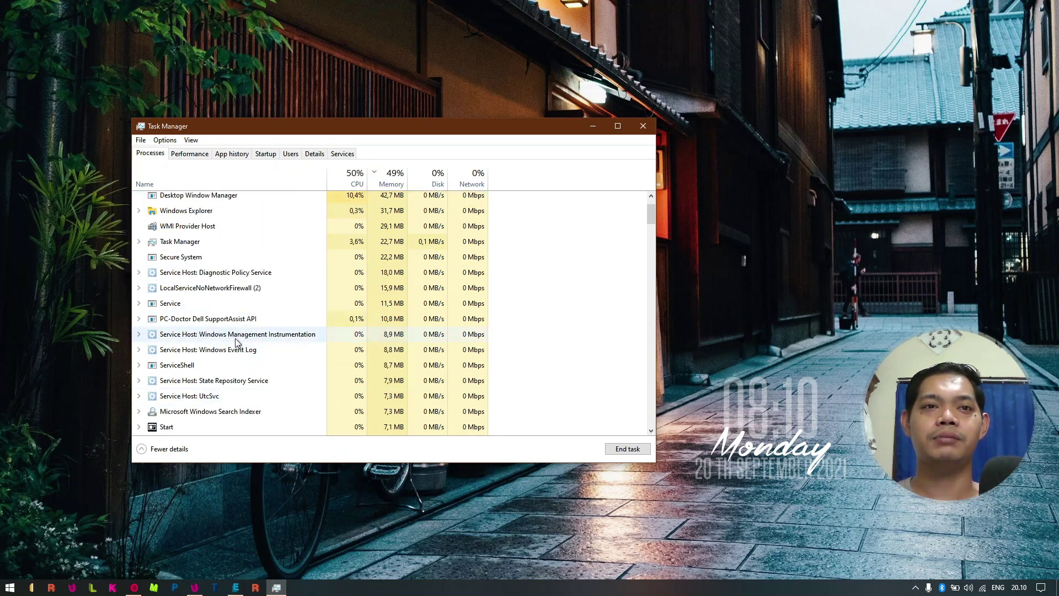
pyautogui.scroll(-2, 193, 411)
pyautogui.scroll(4, 219, 374)
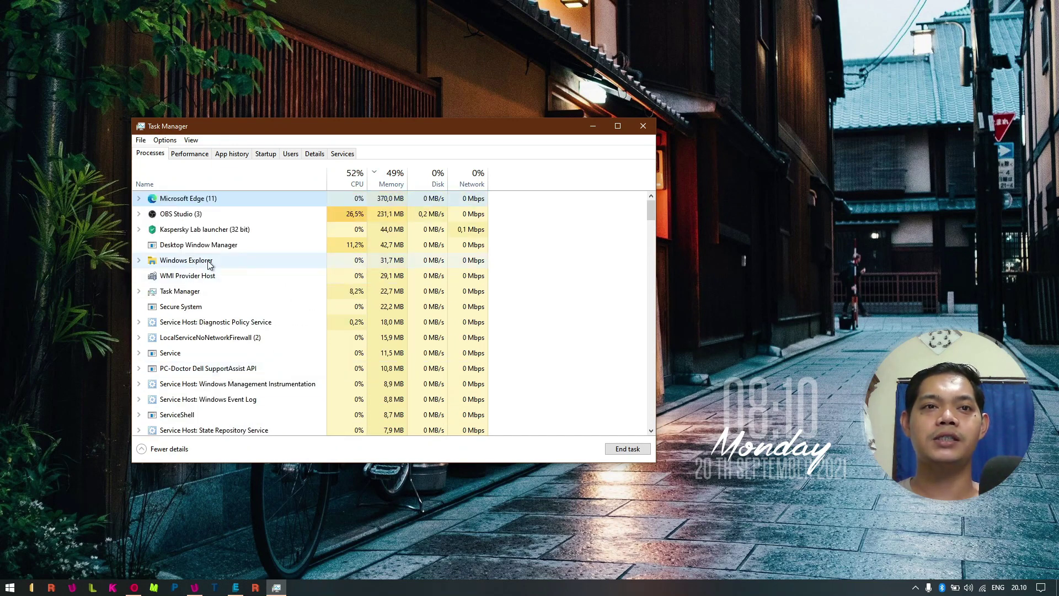
pyautogui.scroll(-1, 219, 396)
pyautogui.scroll(-1, 219, 396)
pyautogui.scroll(2, 219, 397)
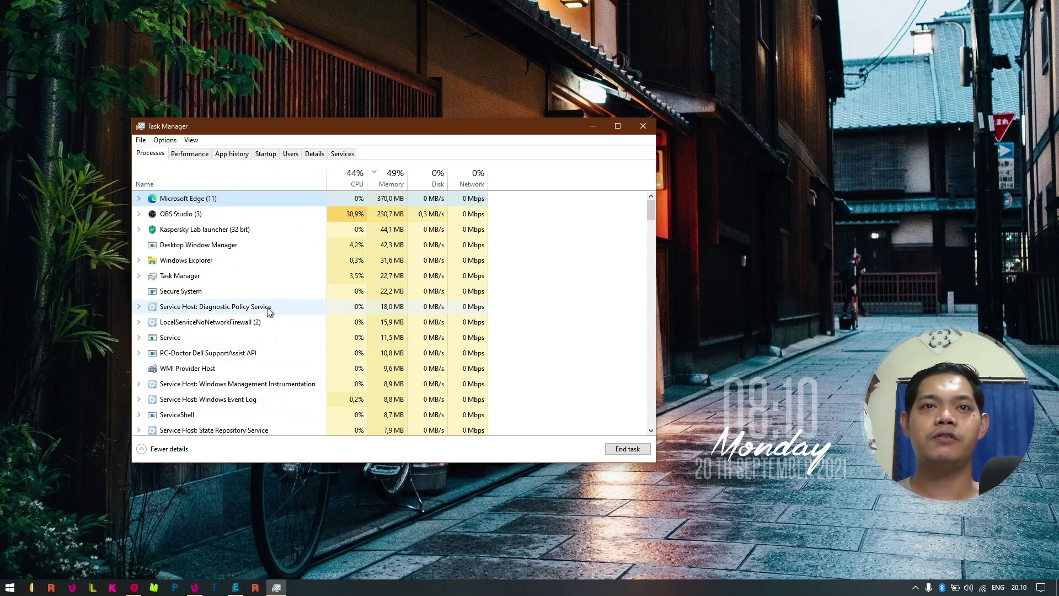
# Step: Sort the processes by disk usage in descending order, and reverse it to ascending
pyautogui.click(395, 185)
pyautogui.click(436, 185)
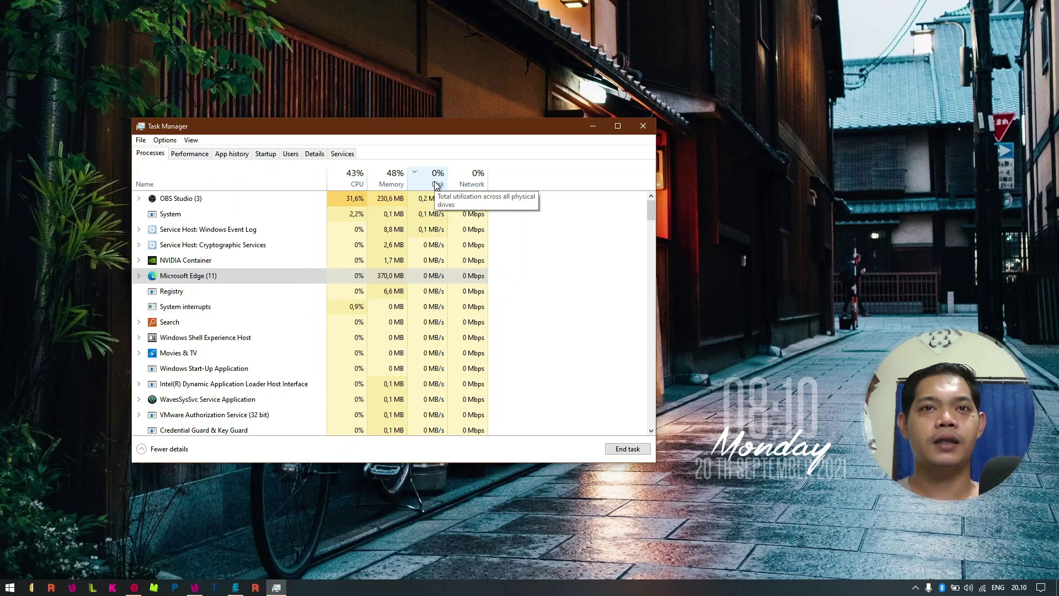
pyautogui.click(438, 178)
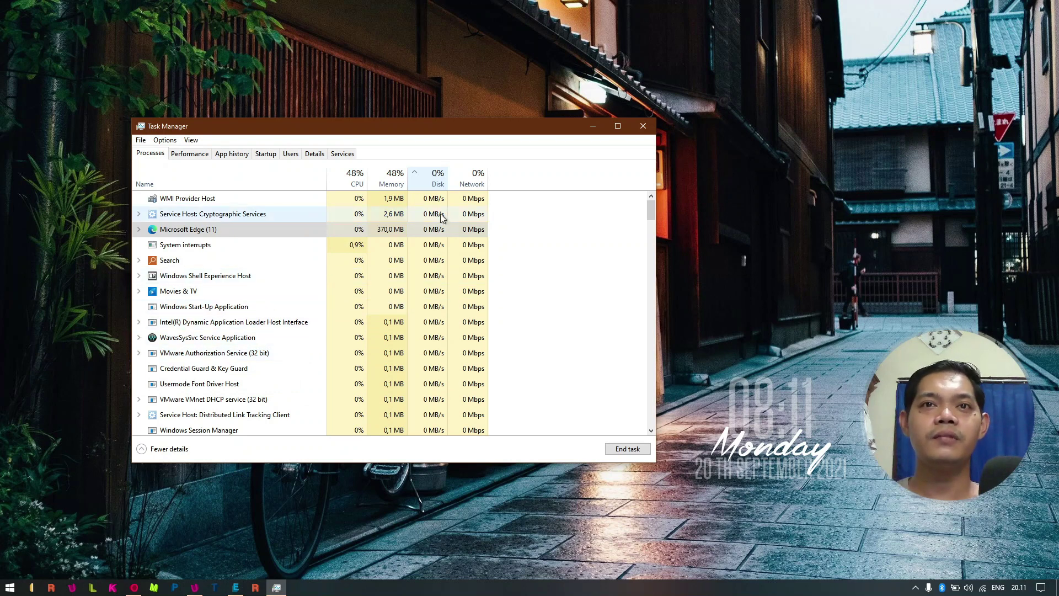
# Step: Sort the processes by network usage, lowest first, and select Microsoft Edge
pyautogui.click(477, 175)
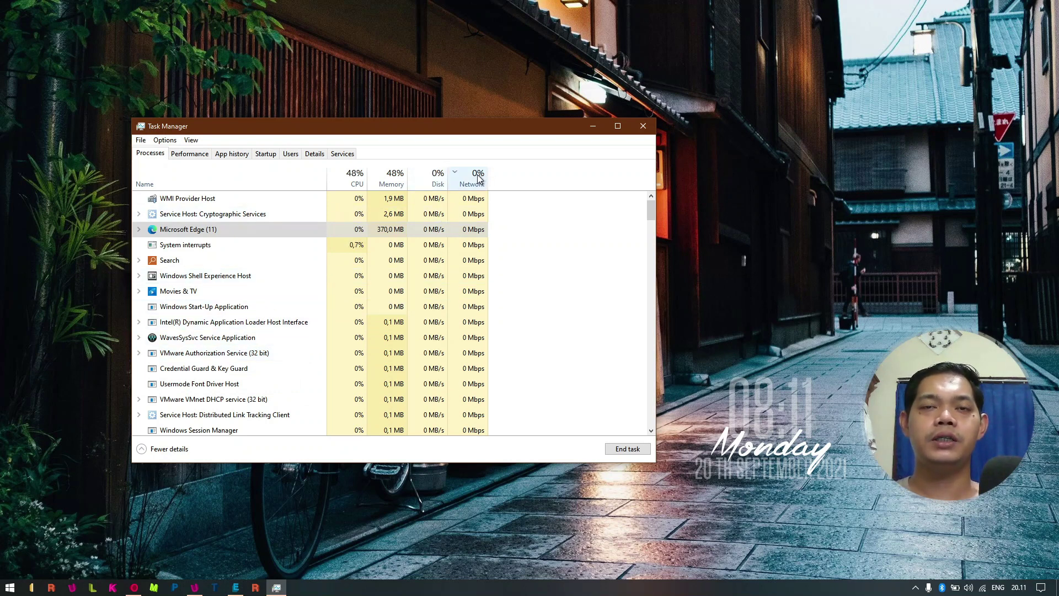
pyautogui.click(477, 175)
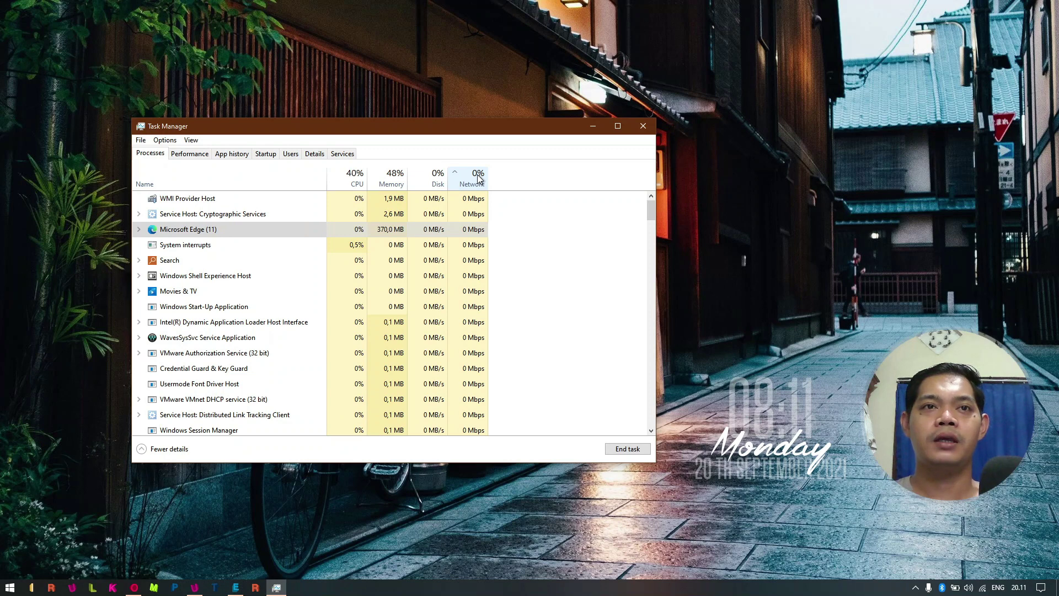
pyautogui.click(468, 229)
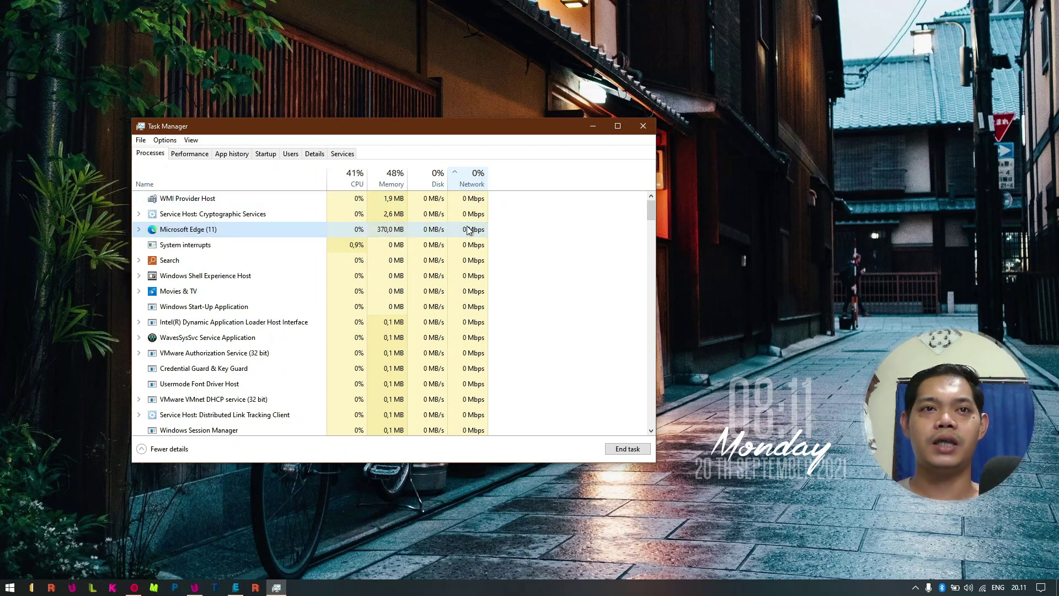
# Step: Search Windows for "windows update", open the Windows Update settings, and place the Task Manager window beside them
pyautogui.press('super')
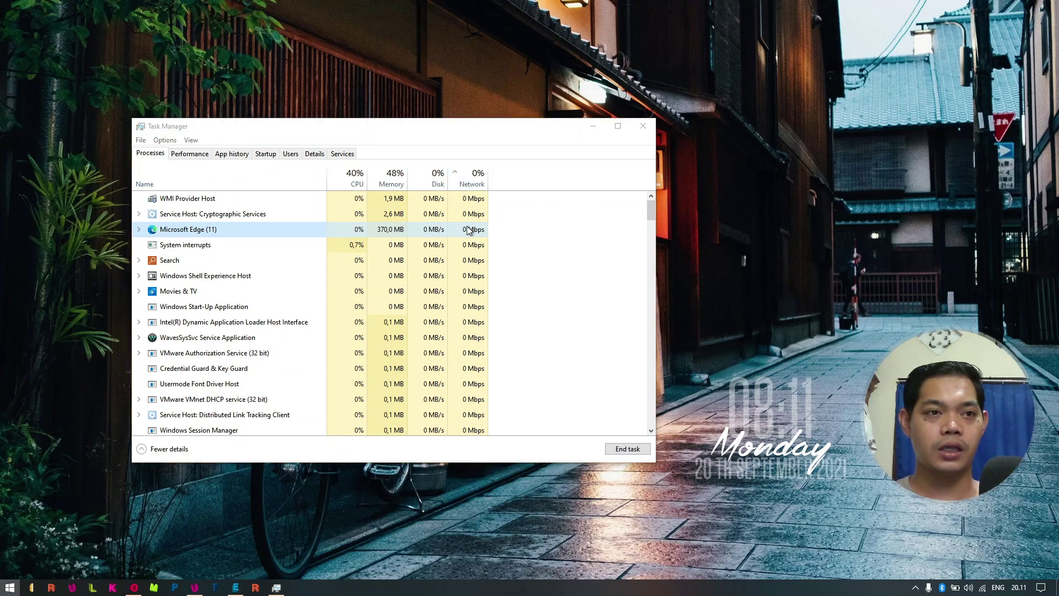
pyautogui.write('win')
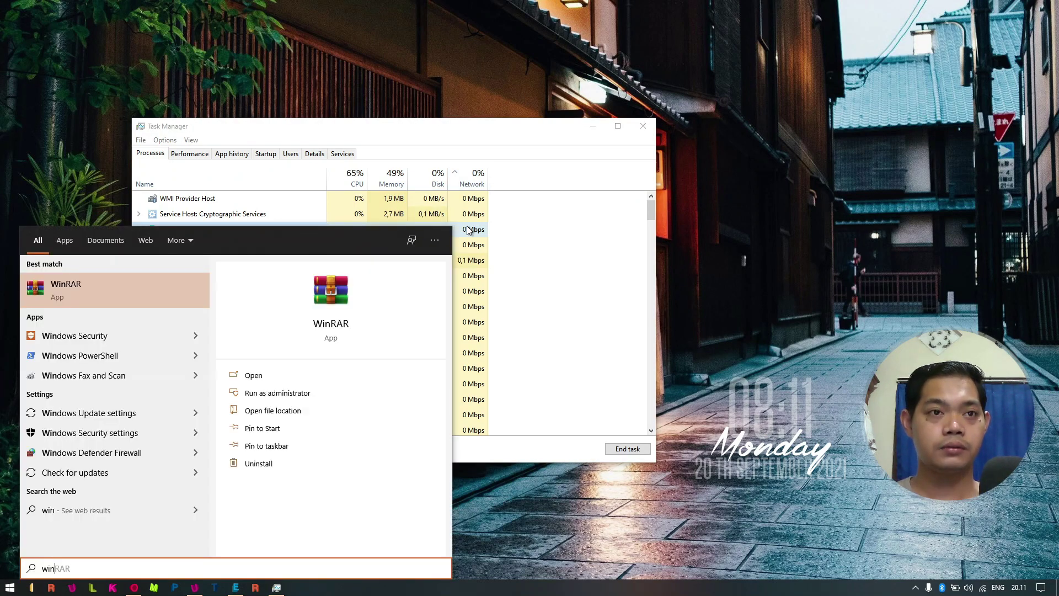
pyautogui.write('dows update')
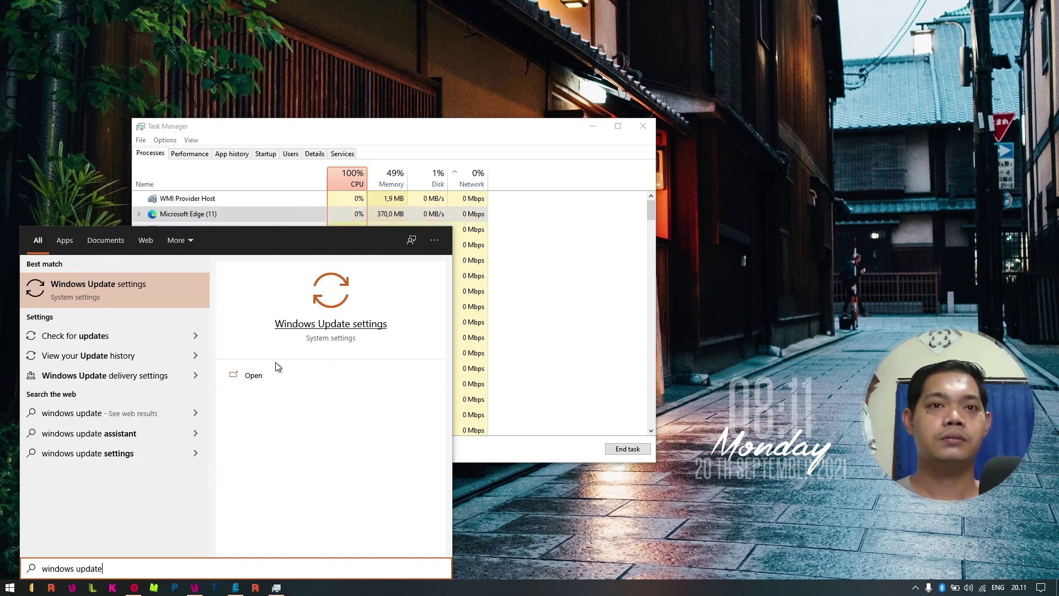
pyautogui.click(293, 365)
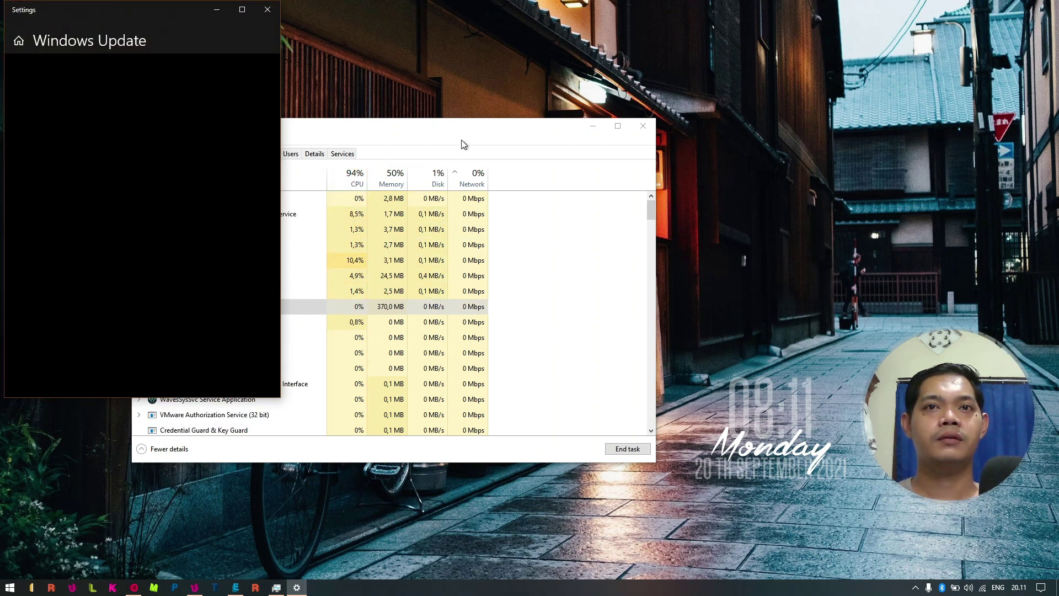
pyautogui.moveTo(464, 128); pyautogui.dragTo(626, 22)
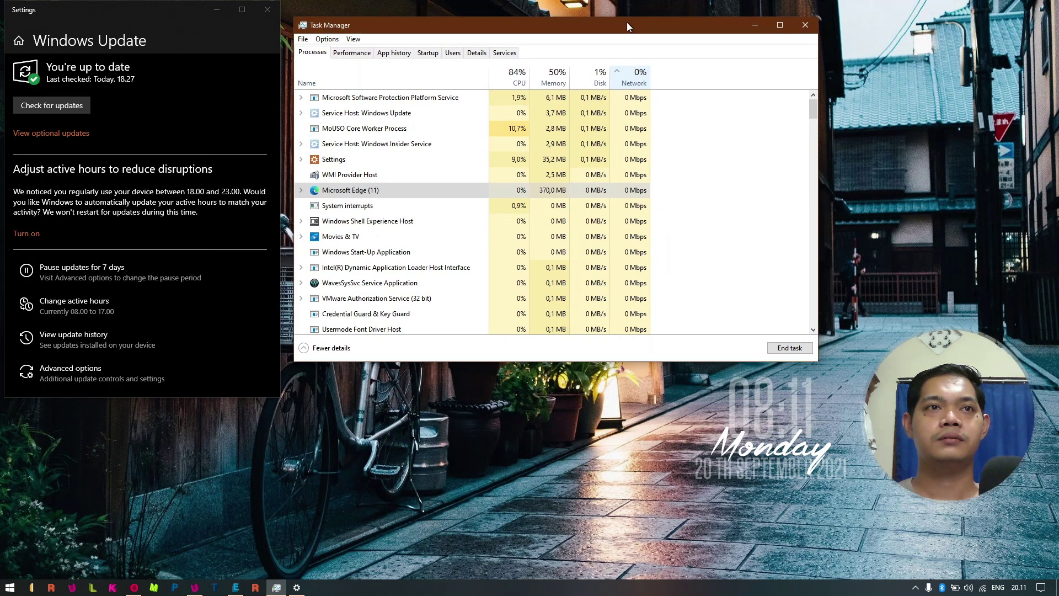
# Step: Start a check for Windows updates and sort the Task Manager processes by network usage, highest first
pyautogui.click(57, 102)
pyautogui.click(83, 111)
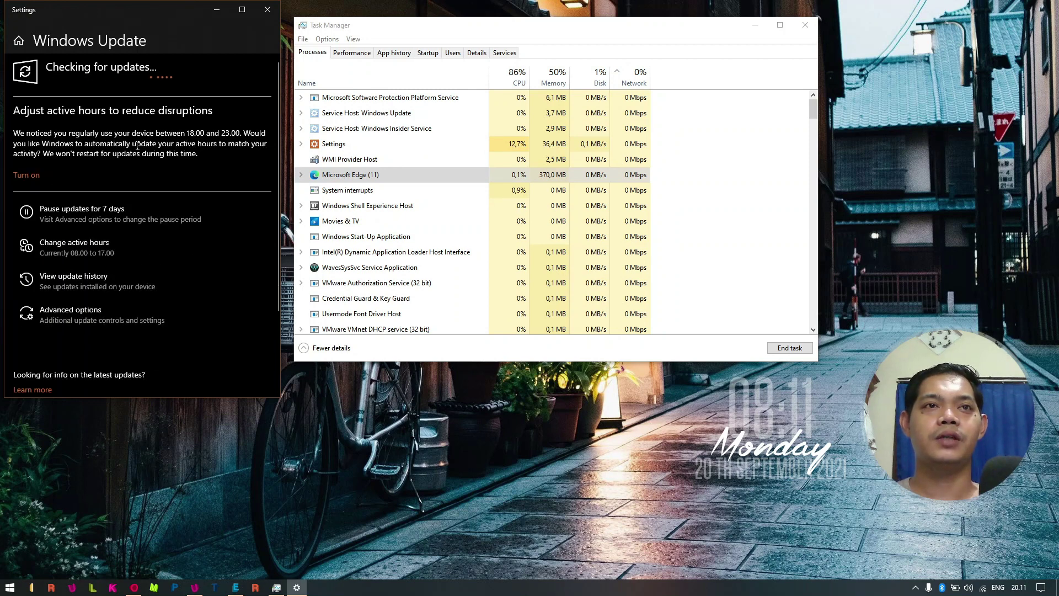
pyautogui.click(638, 81)
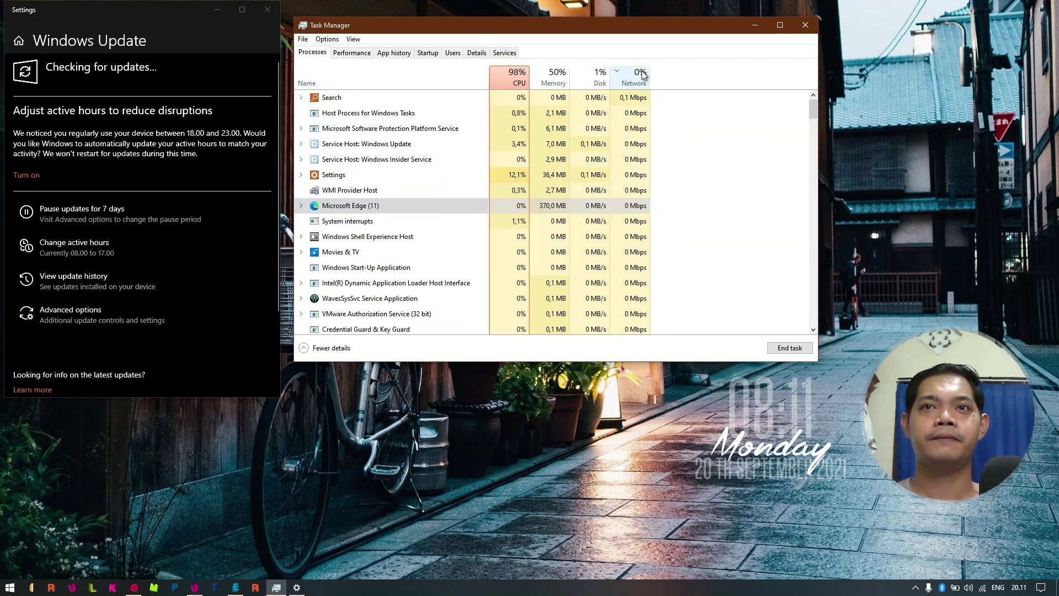
# Step: Re-sort the processes by network usage, highest first, and expand Service Host: Windows Update to view its service
pyautogui.click(641, 78)
pyautogui.click(644, 83)
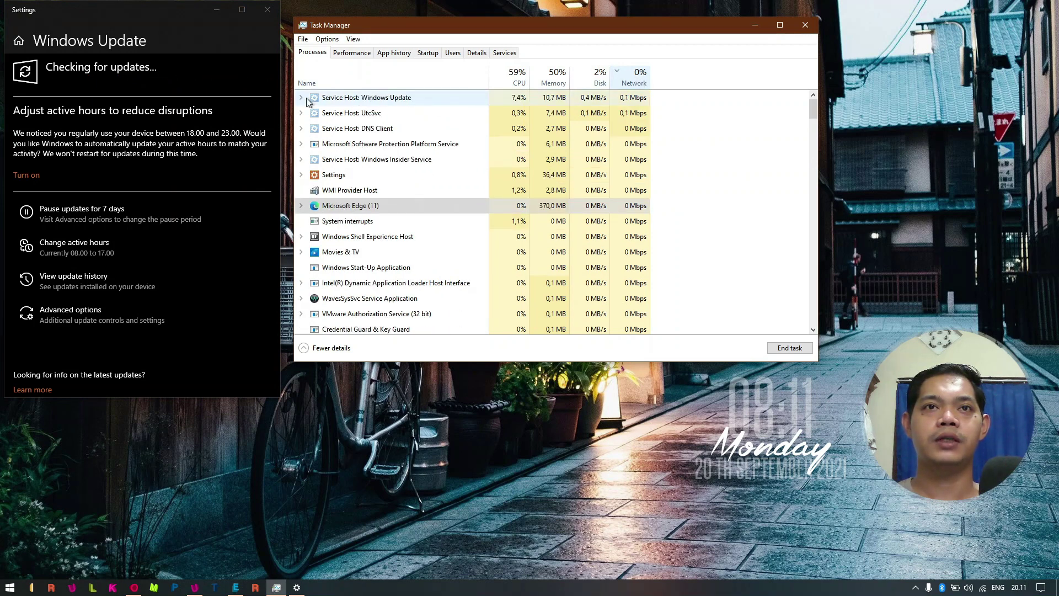
pyautogui.click(352, 99)
pyautogui.click(304, 129)
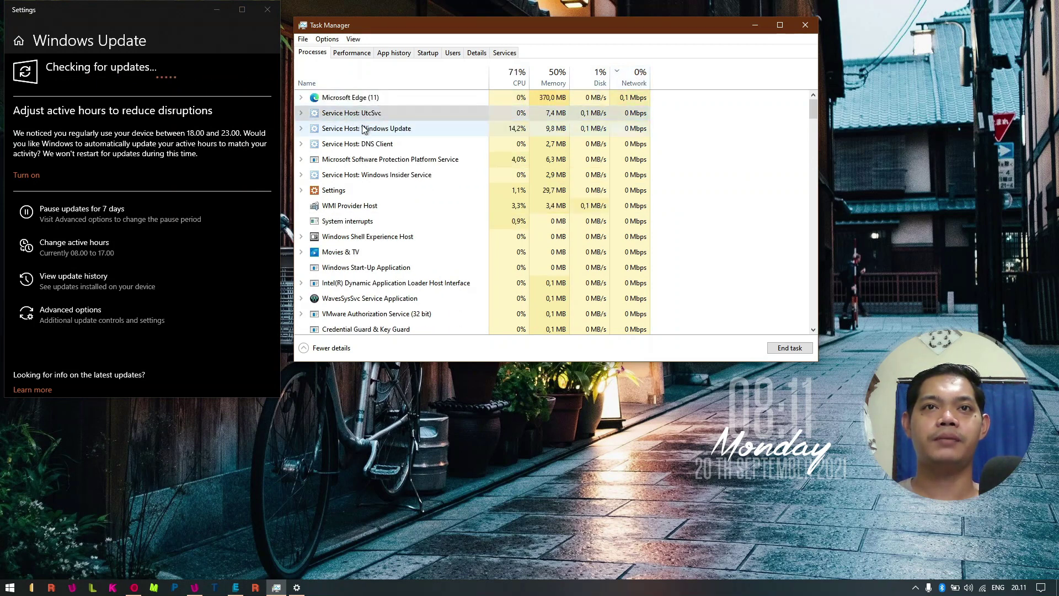
pyautogui.click(301, 128)
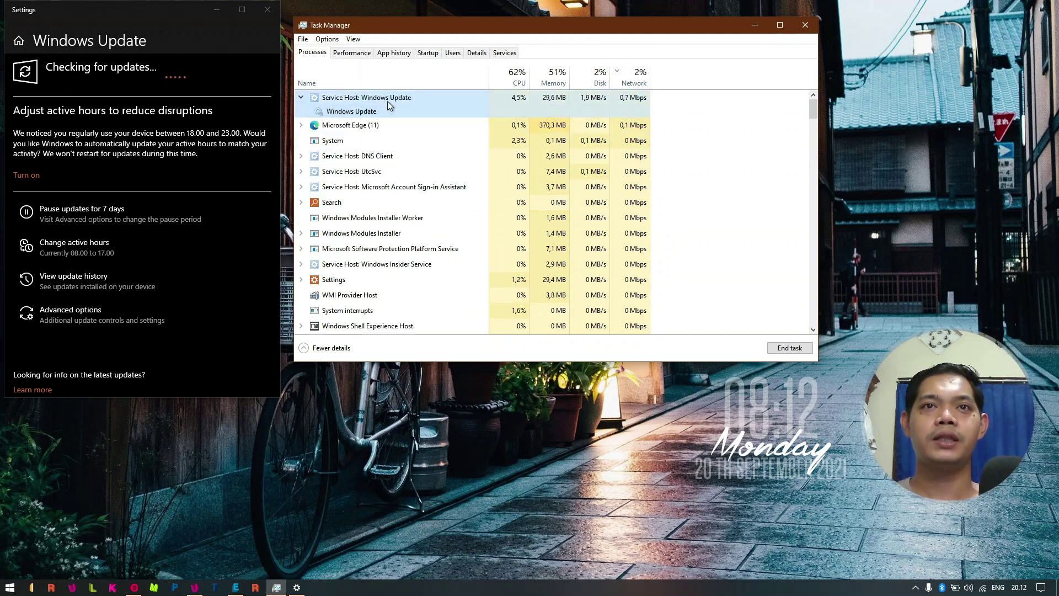
# Step: Request ending the Service Host: Windows Update task and cancel the request
pyautogui.click(803, 347)
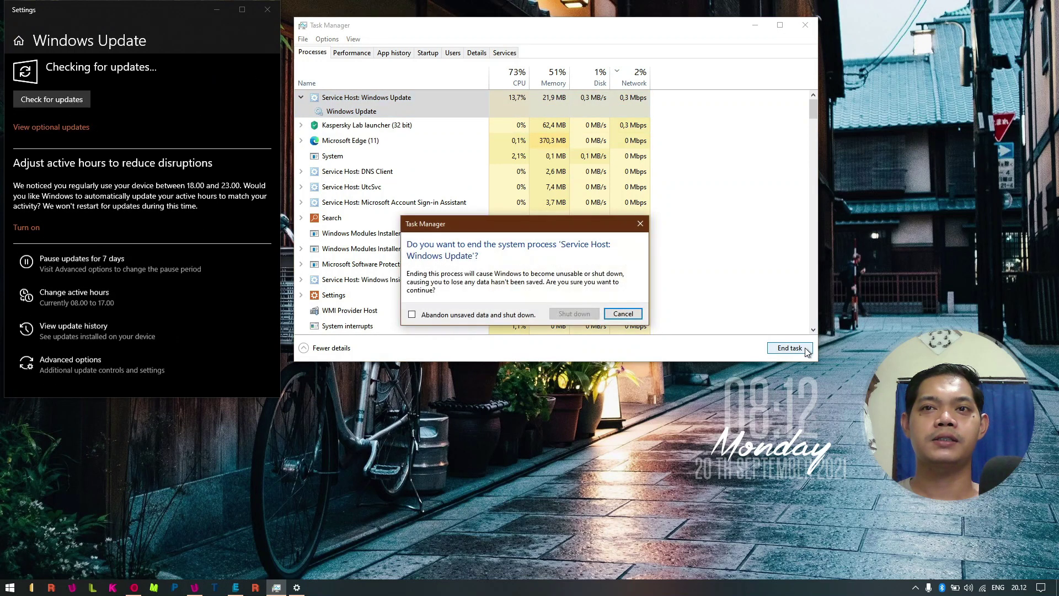
pyautogui.click(632, 315)
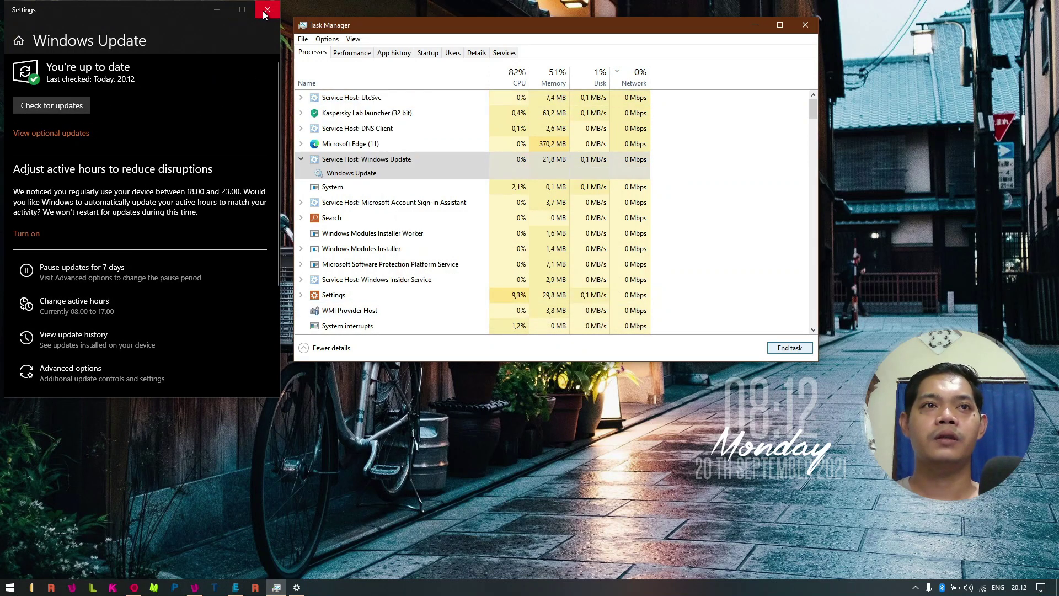
# Step: Close the Windows Update settings, move Task Manager to the freed space, and collapse Service Host: Windows Update
pyautogui.click(264, 13)
pyautogui.moveTo(696, 33); pyautogui.dragTo(489, 103)
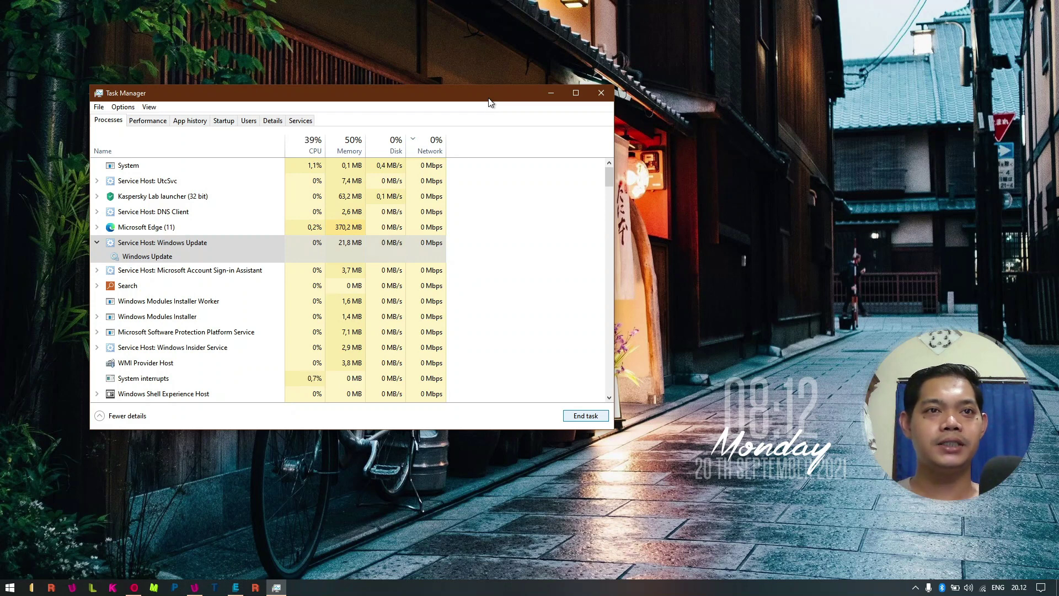
pyautogui.click(97, 243)
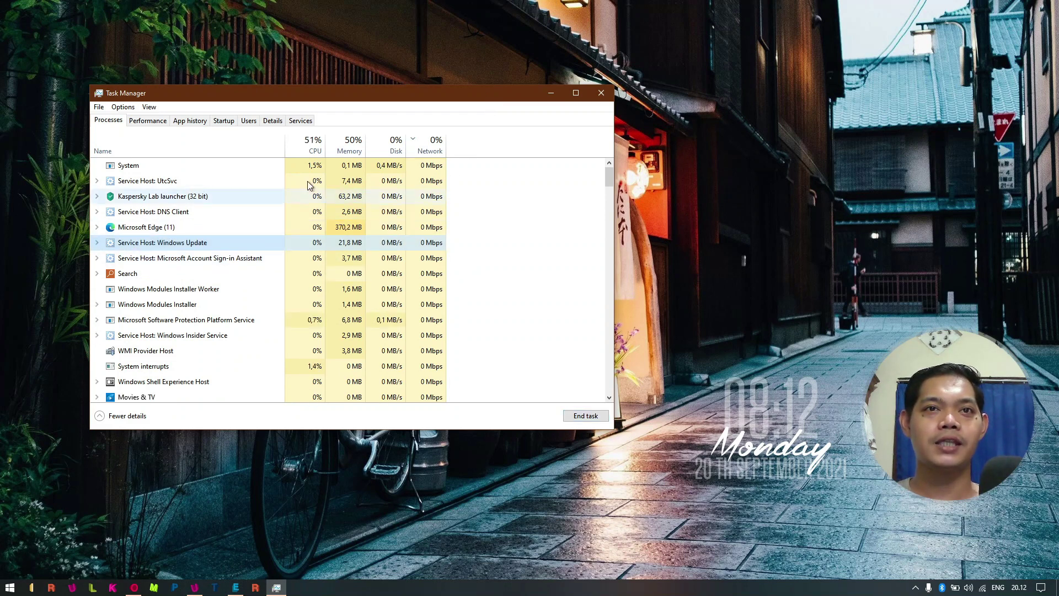
# Step: Look through the background and system processes further down the list, selecting Service Host: Diagnostic Service Host
pyautogui.click(220, 196)
pyautogui.scroll(-8, 230, 241)
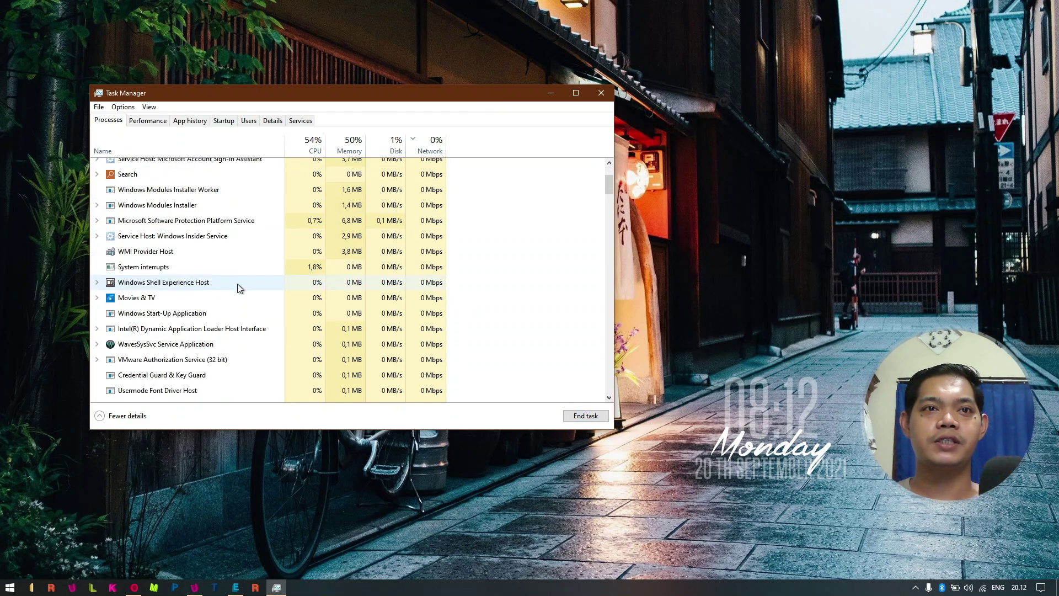
pyautogui.scroll(-2, 227, 302)
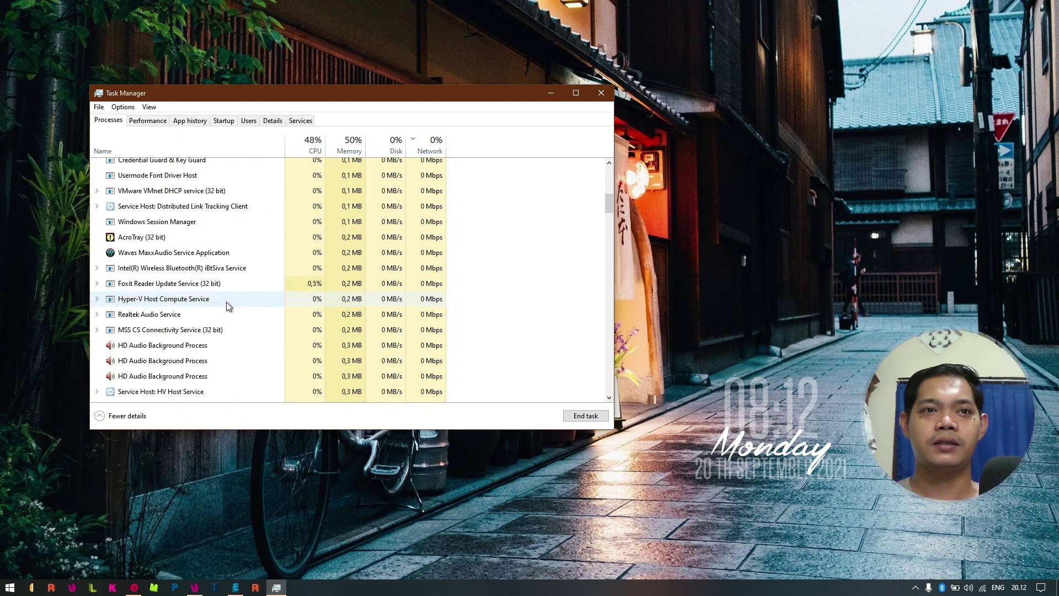
pyautogui.scroll(-3, 226, 302)
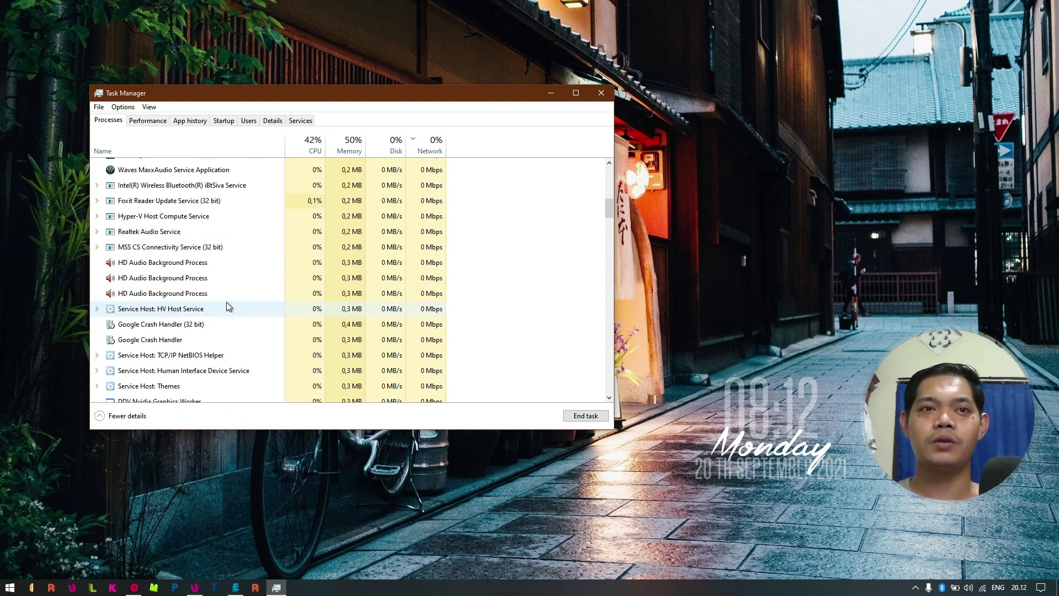
pyautogui.click(161, 354)
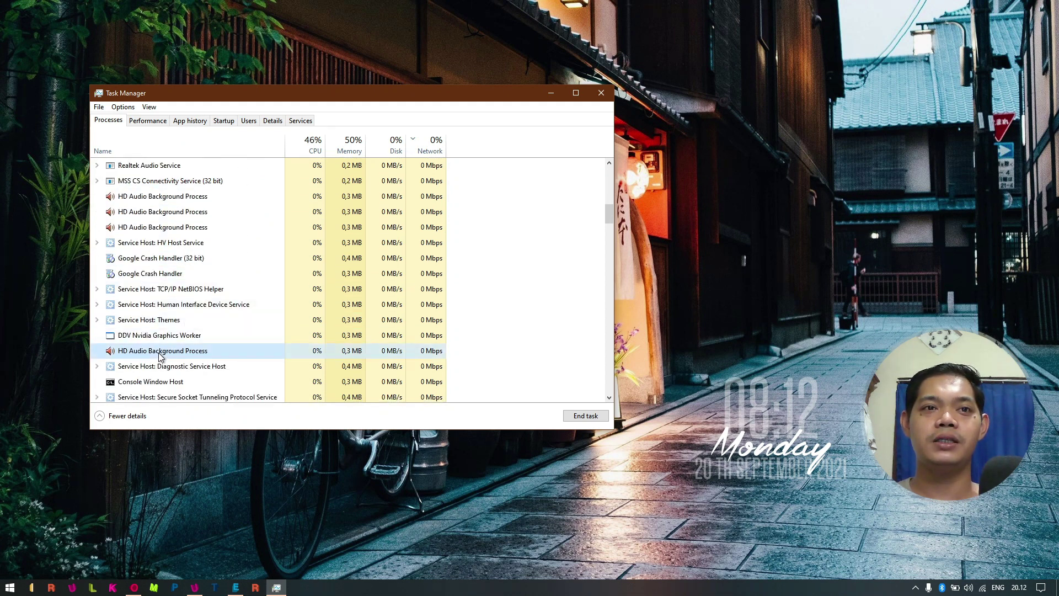
pyautogui.scroll(-1, 161, 355)
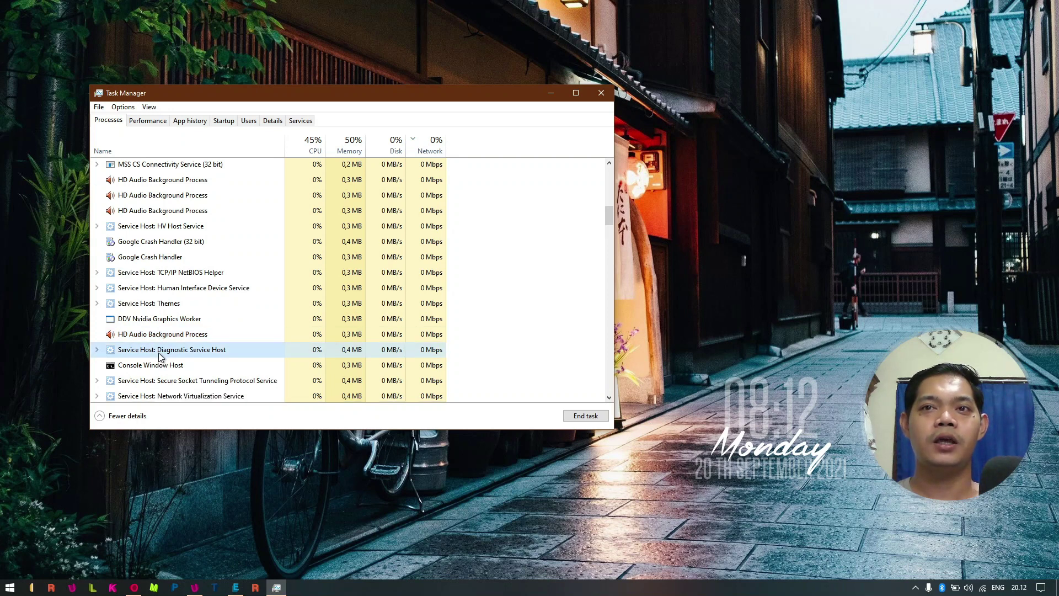
pyautogui.scroll(-1, 160, 358)
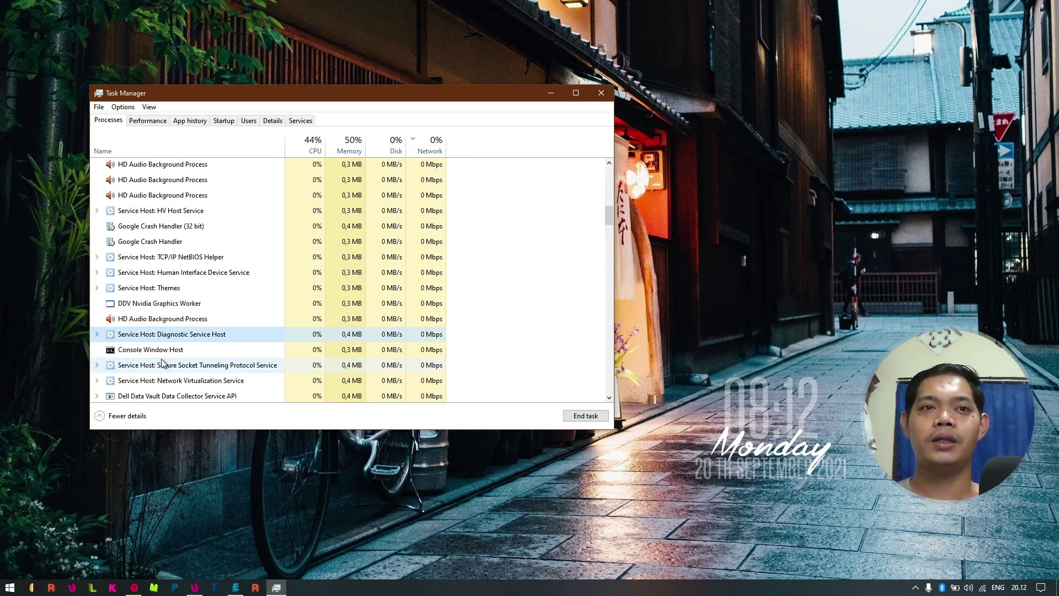
pyautogui.scroll(-1, 162, 363)
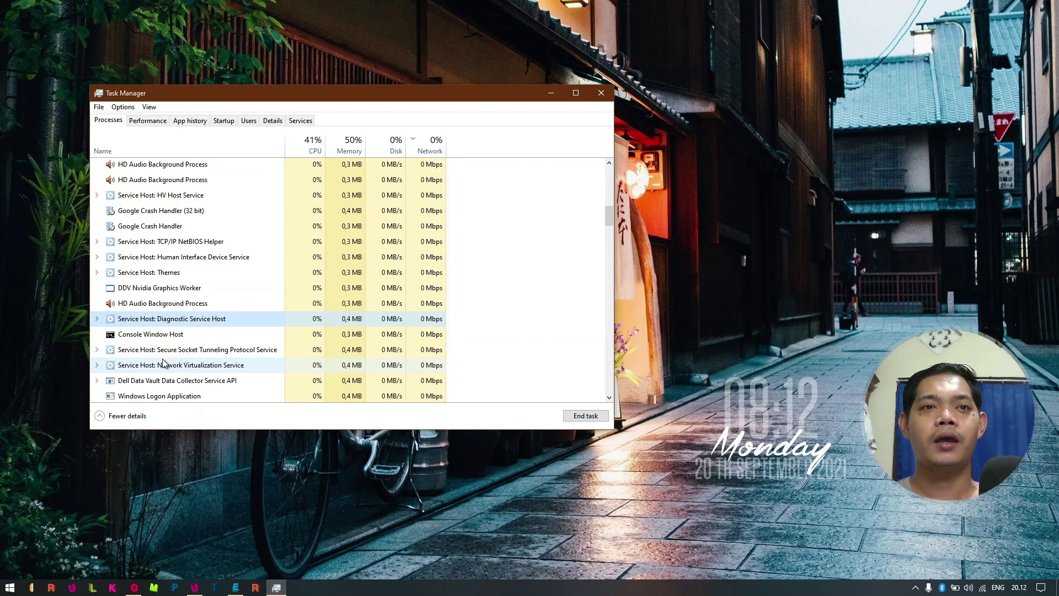